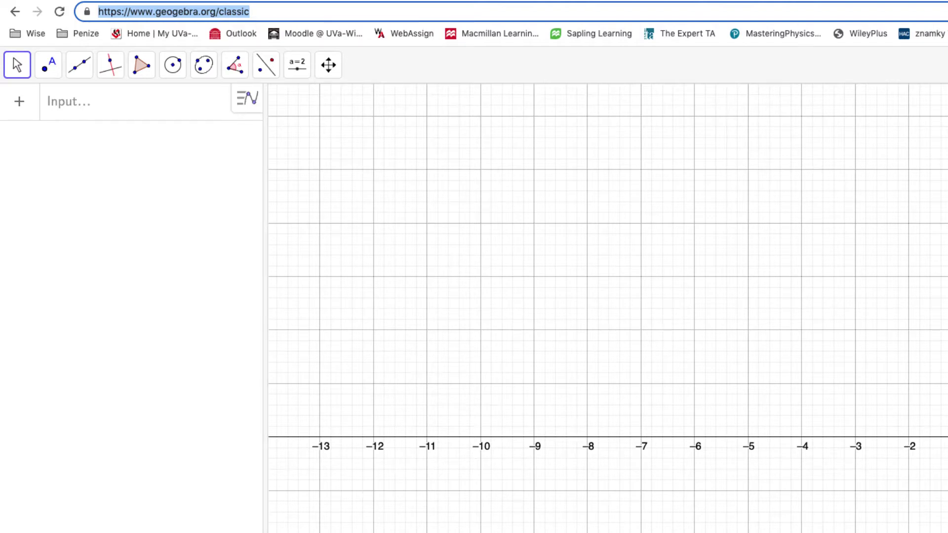
Step: Open a new Chrome tab and load geogebra.org/classic
key(super+t)
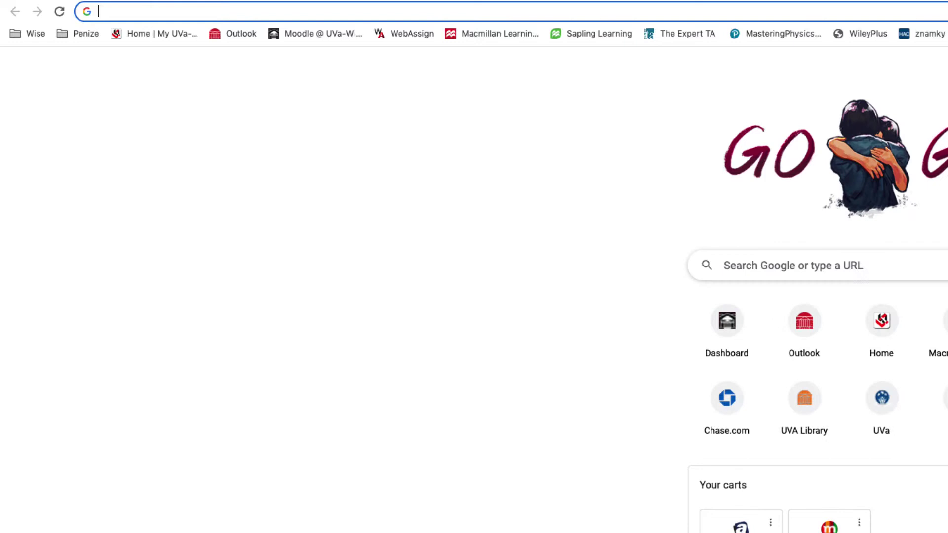
text(https://www.geogebra.org/classic)
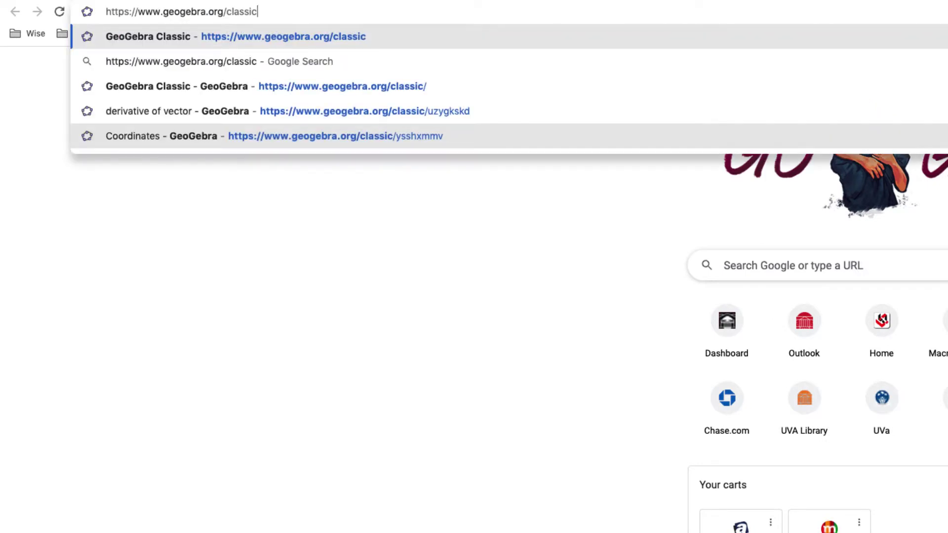
key(Return)
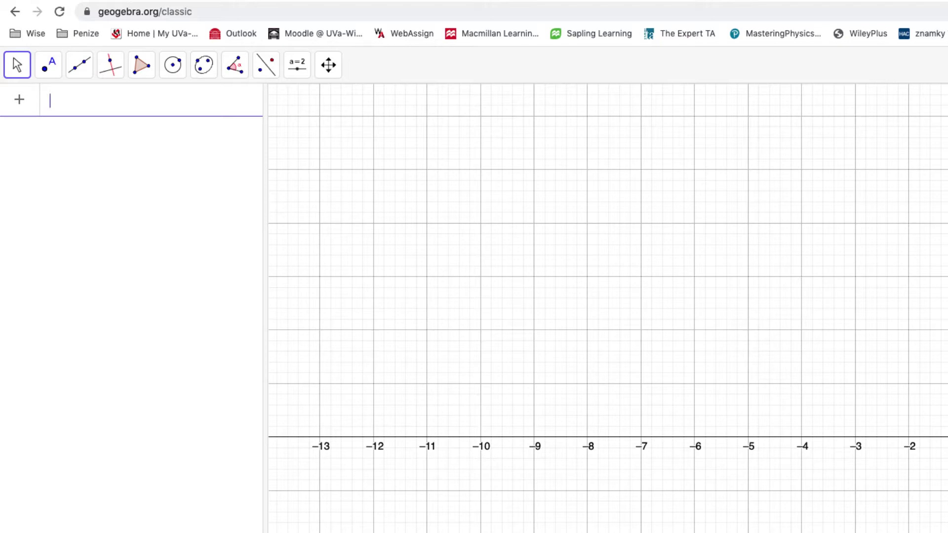
Step: Enter y = ax + b to graph line f with sliders a and b, then adjust a slider
text(y )
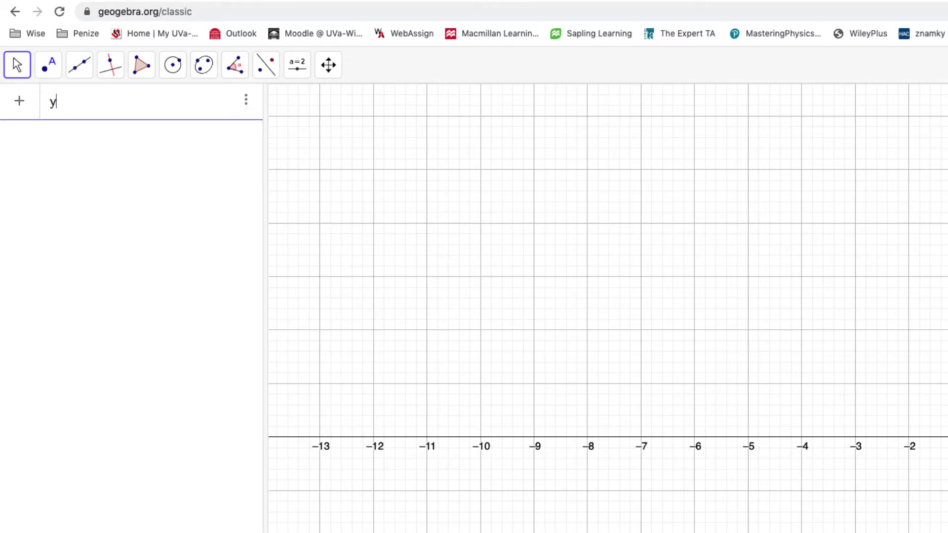
text(= ax + b)
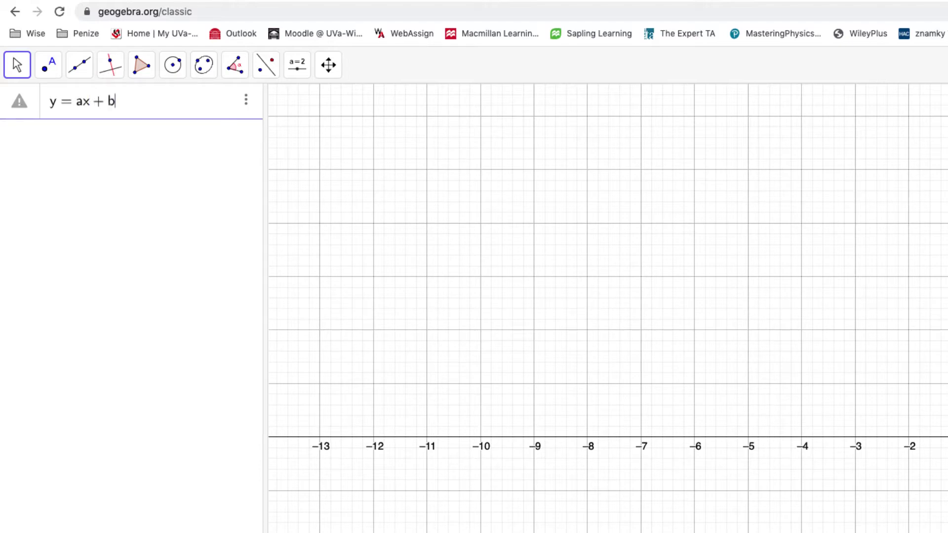
key(Return)
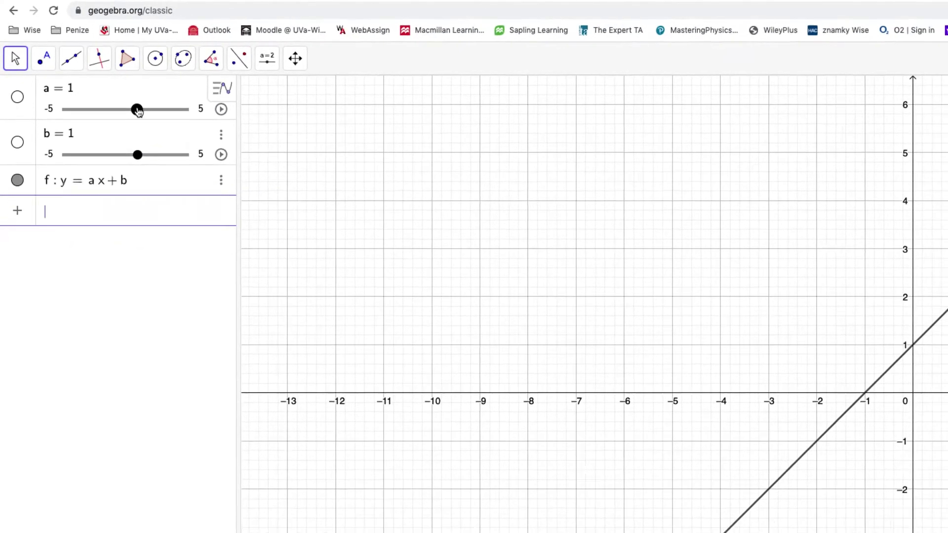
drag(140, 110, 117, 127)
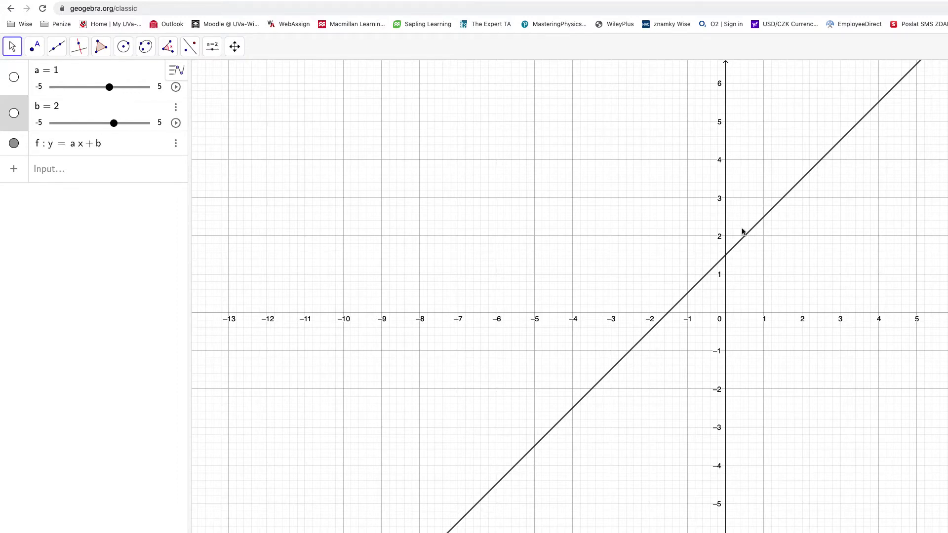
Step: Style line f dark red (#CC0000) with line thickness 8
click(175, 143)
click(171, 192)
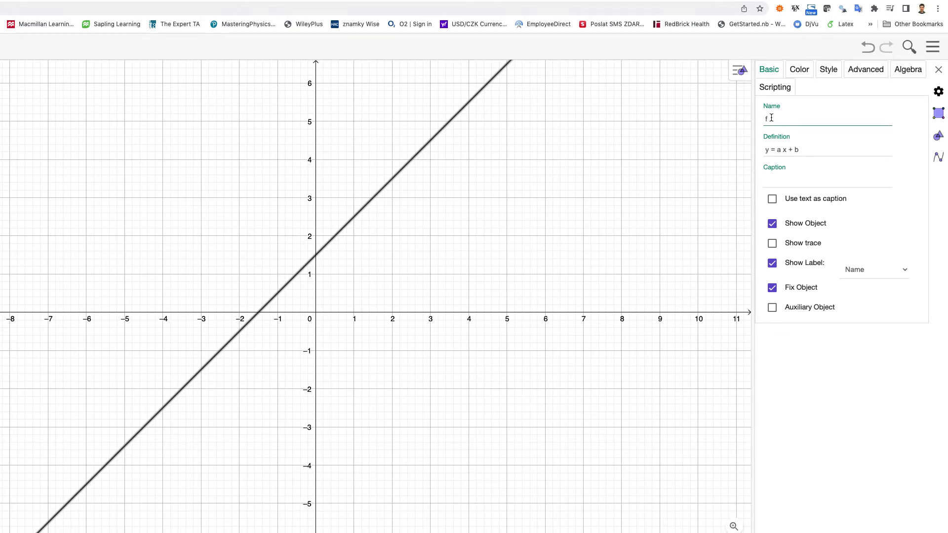
click(801, 73)
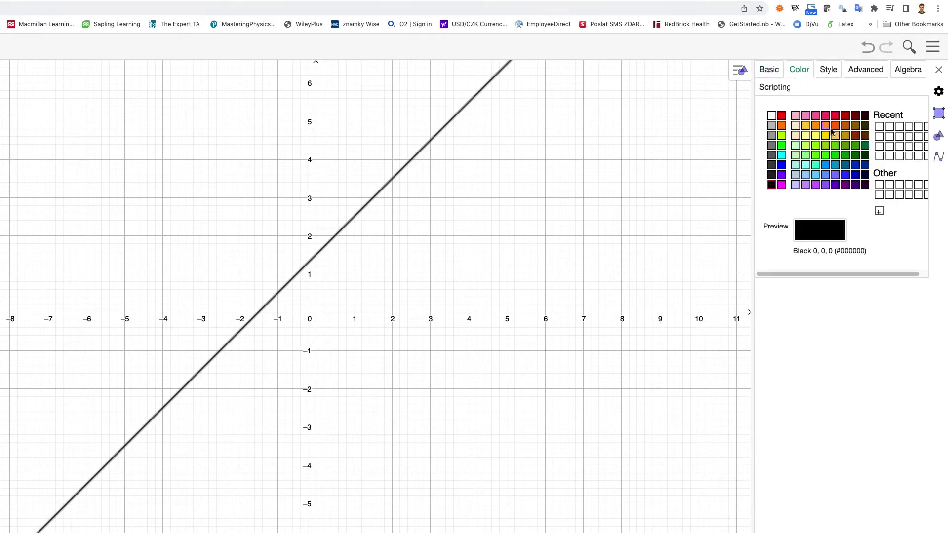
click(845, 116)
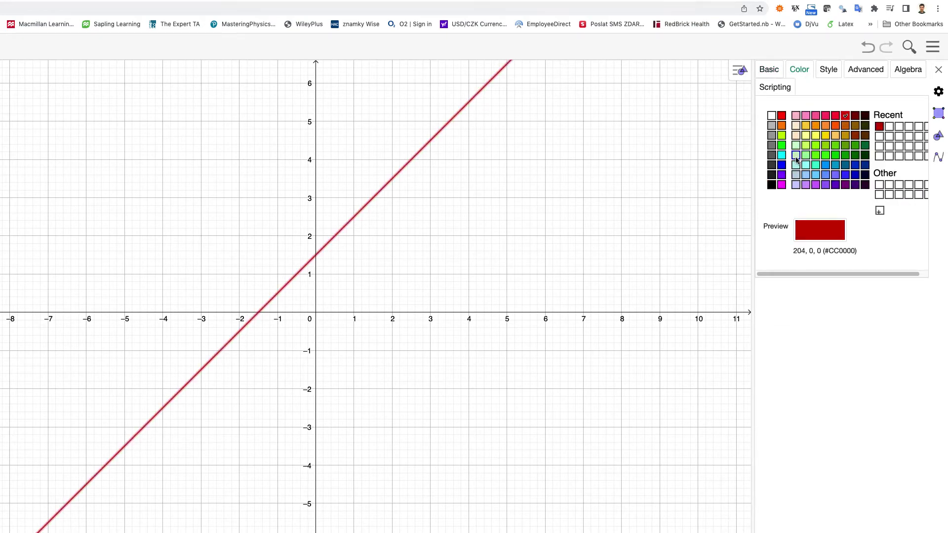
click(828, 73)
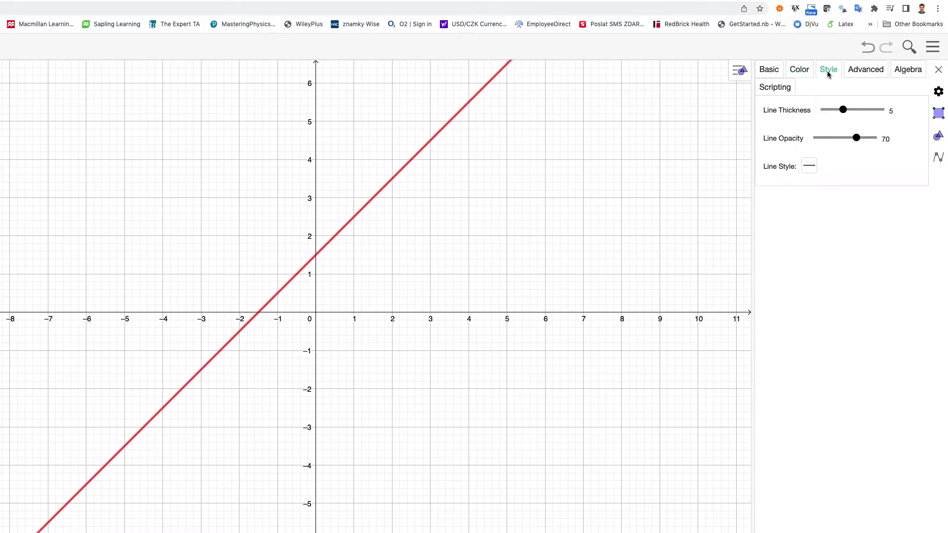
drag(844, 111, 857, 110)
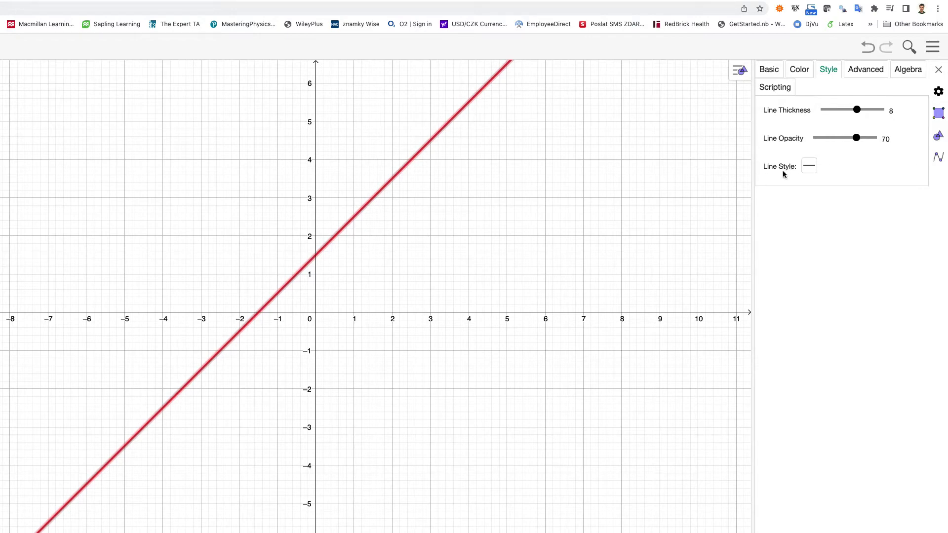
click(481, 215)
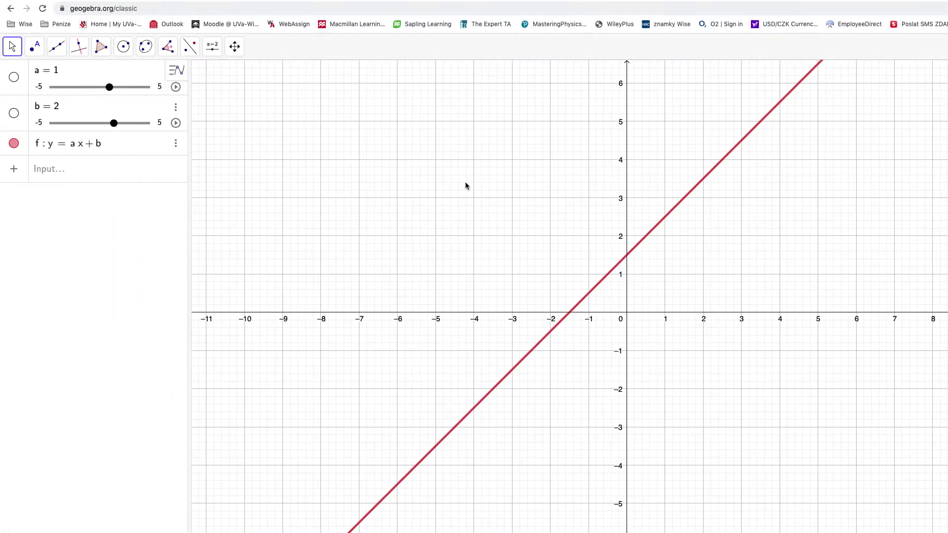
Step: Enter y = cx + d to add line g with sliders c and d, then lower c to flatten it
click(104, 170)
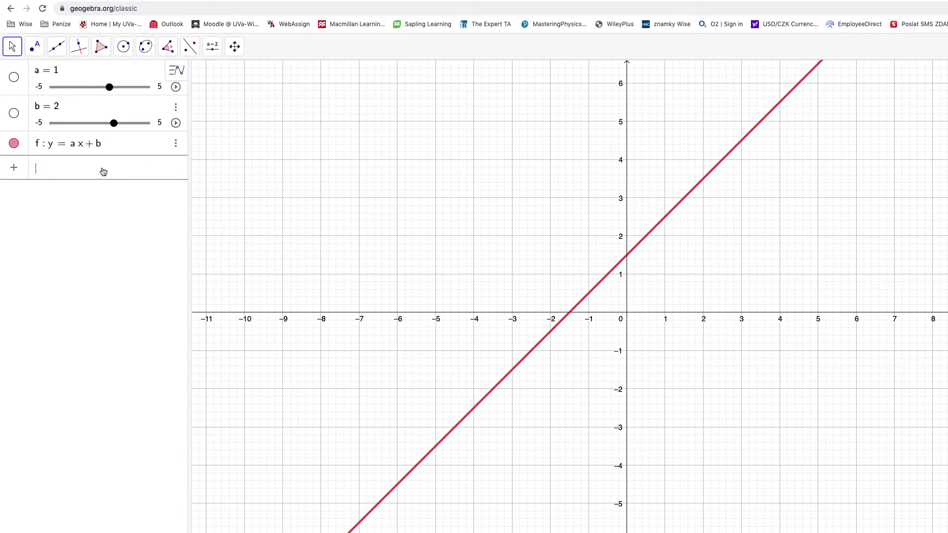
text(y = )
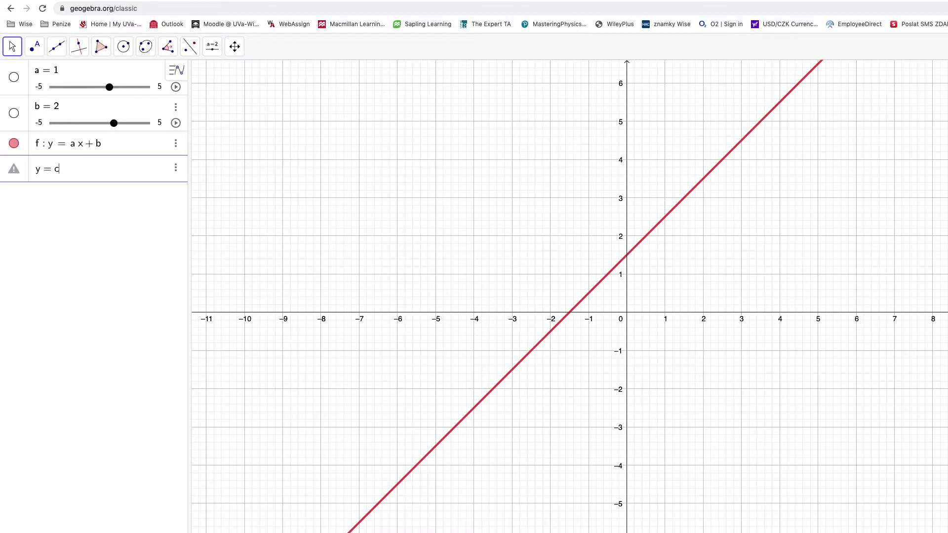
text(cx + d)
key(Return)
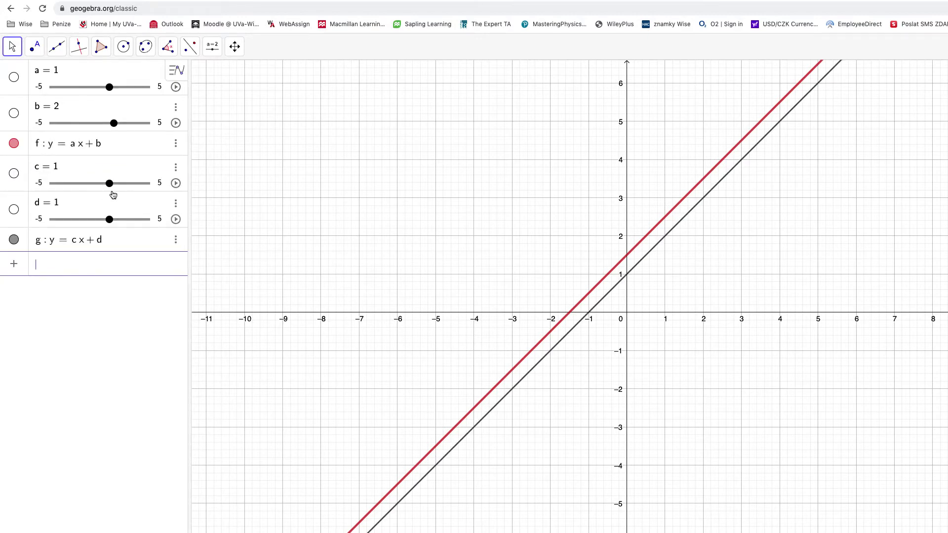
drag(110, 184, 104, 189)
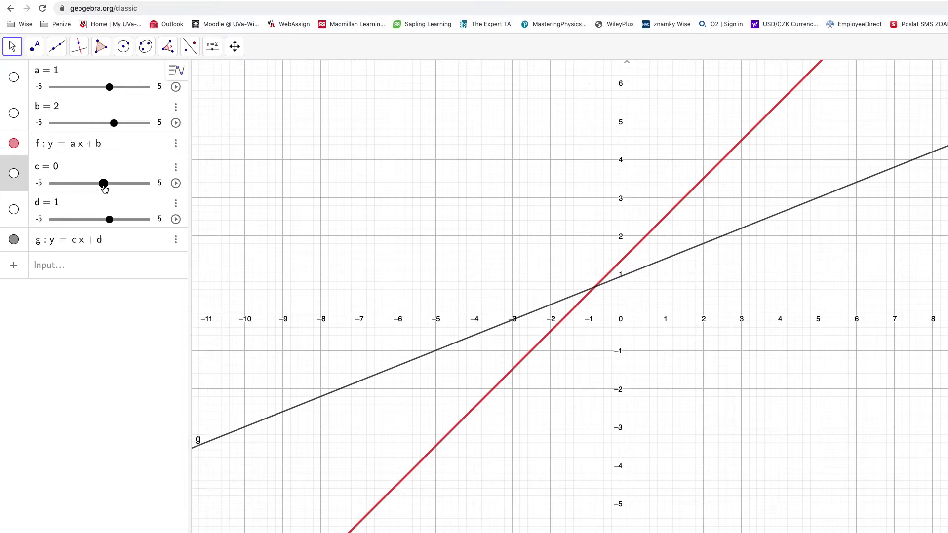
Step: Color line g green so it stands out from red line f
click(175, 242)
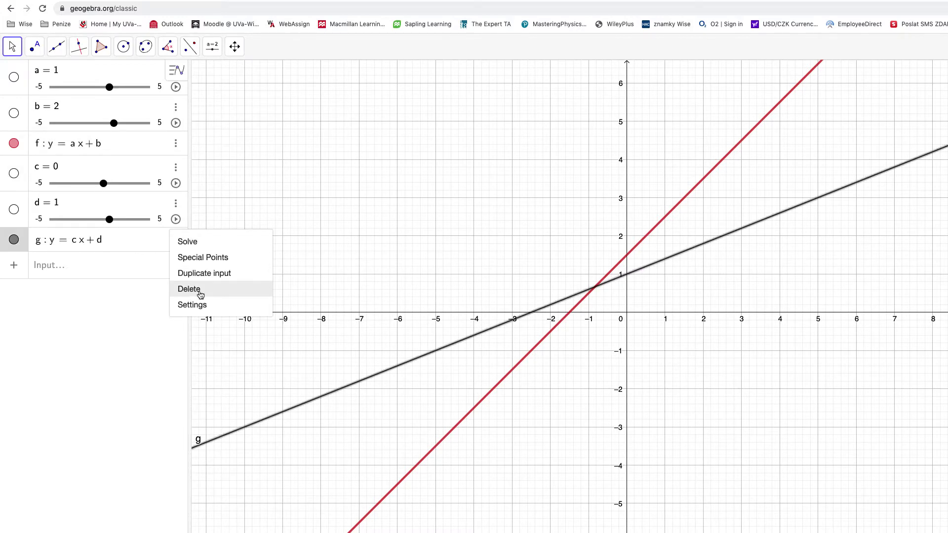
key(Escape)
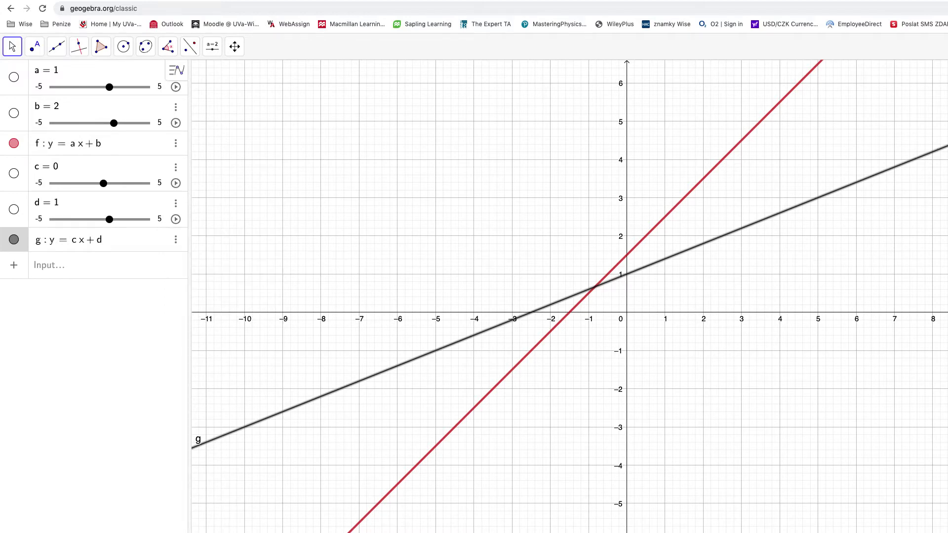
click(802, 273)
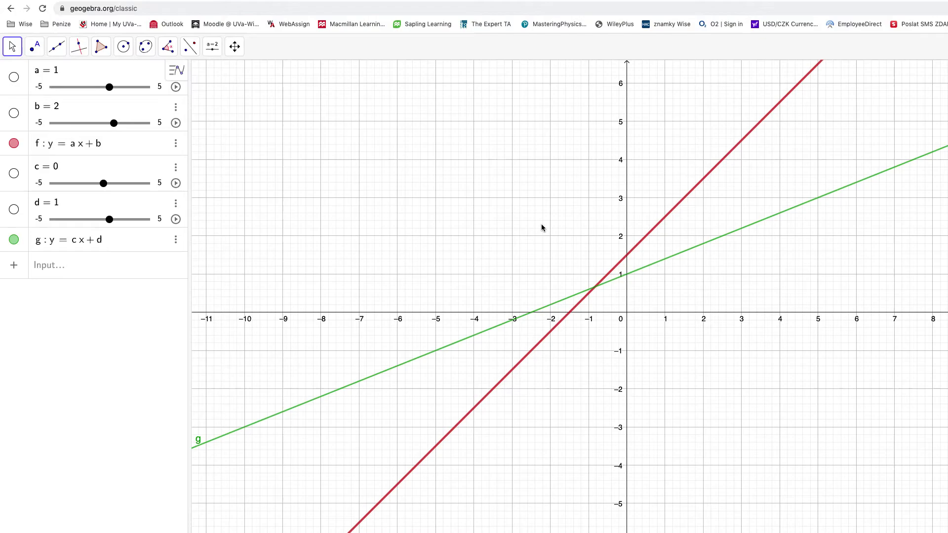
Step: Raise slider d to 2 so line g shifts upward, and zoom in on the graph
drag(109, 219, 121, 219)
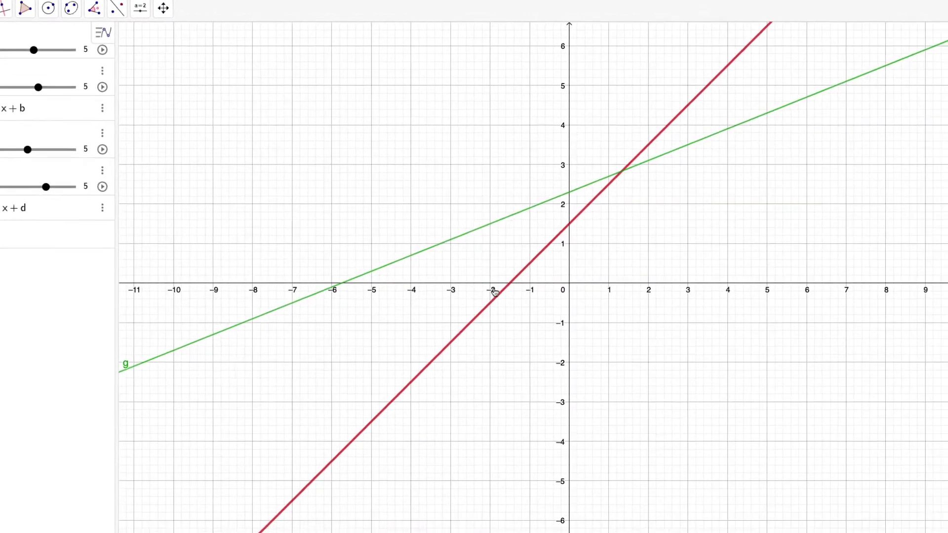
scroll(625, 198, up, 4)
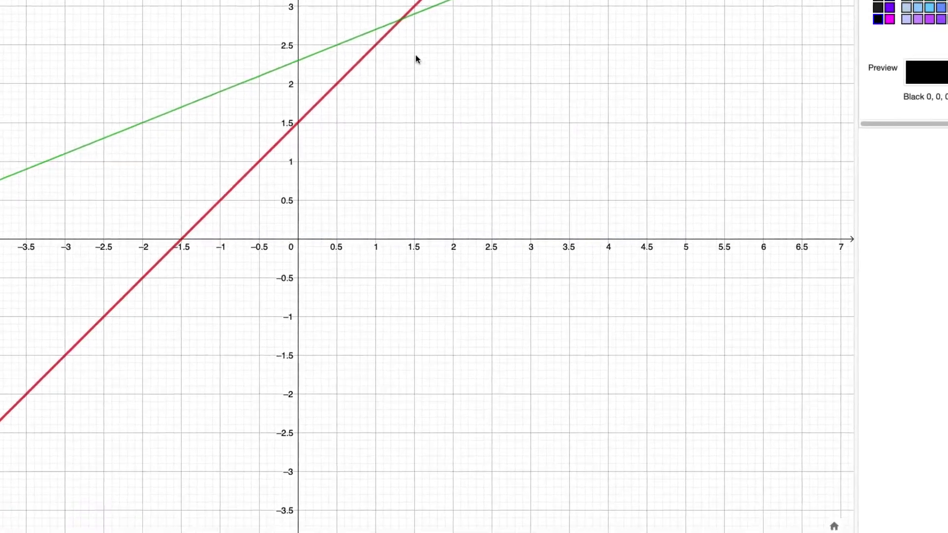
scroll(416, 59, up, 5)
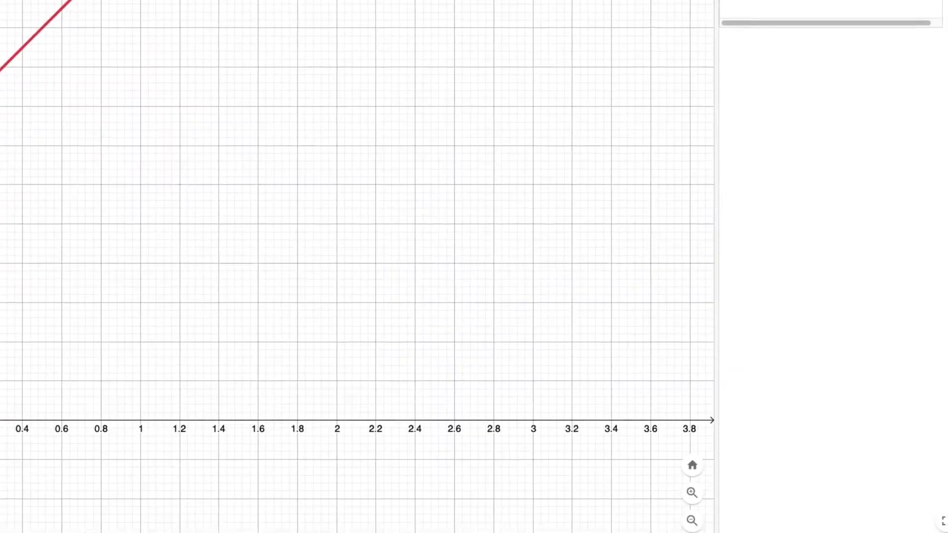
scroll(201, 48, up, 5)
scroll(237, 69, up, 1)
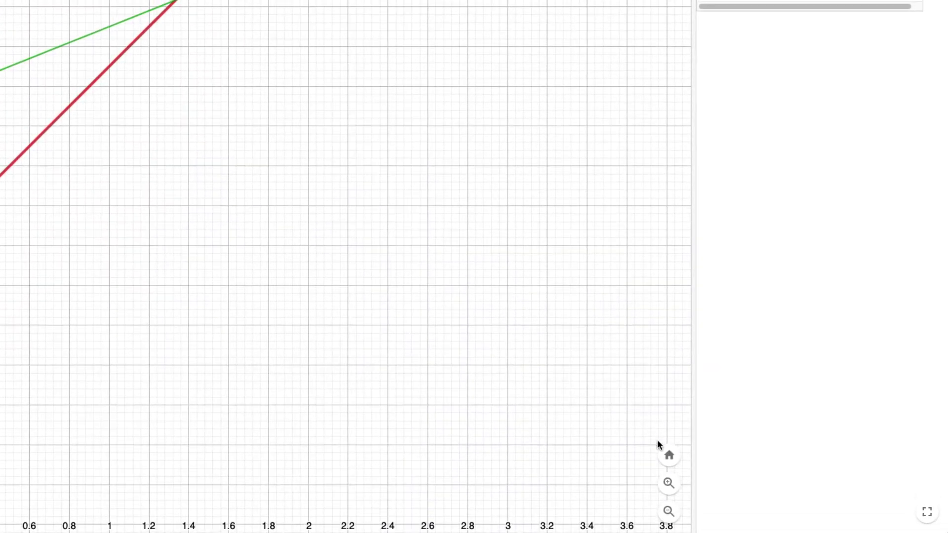
Step: Reset the view, then zoom and pan to centre the lines' crossing near y = 2.8
click(669, 484)
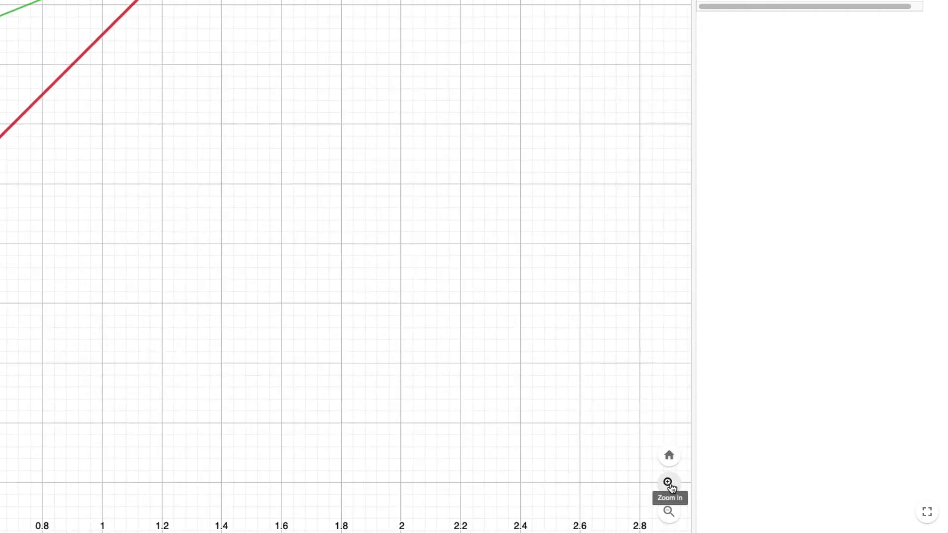
click(669, 511)
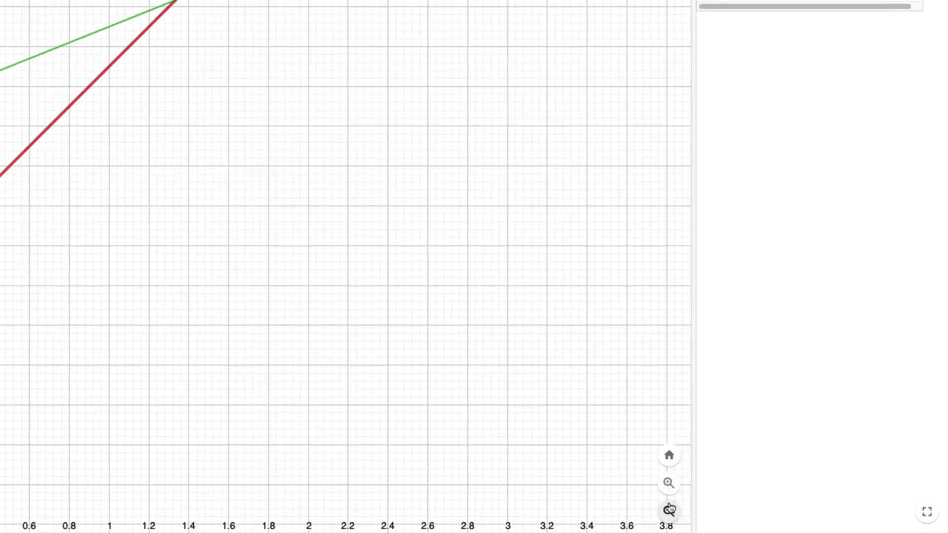
click(669, 457)
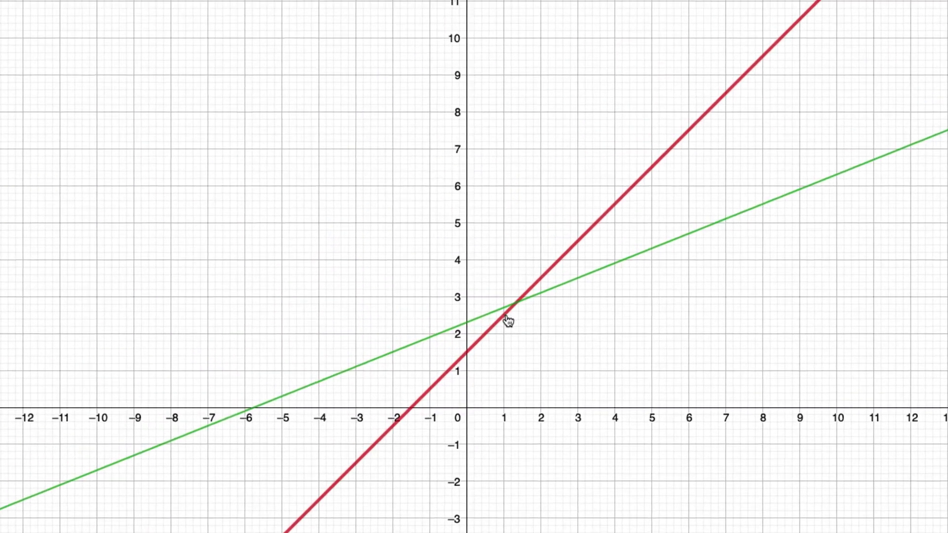
scroll(520, 307, up, 10)
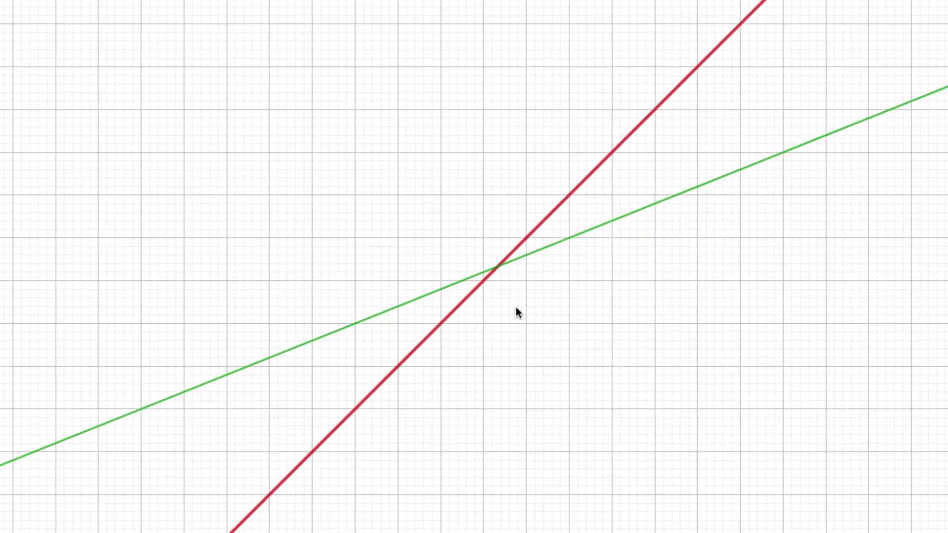
drag(516, 322, 507, 217)
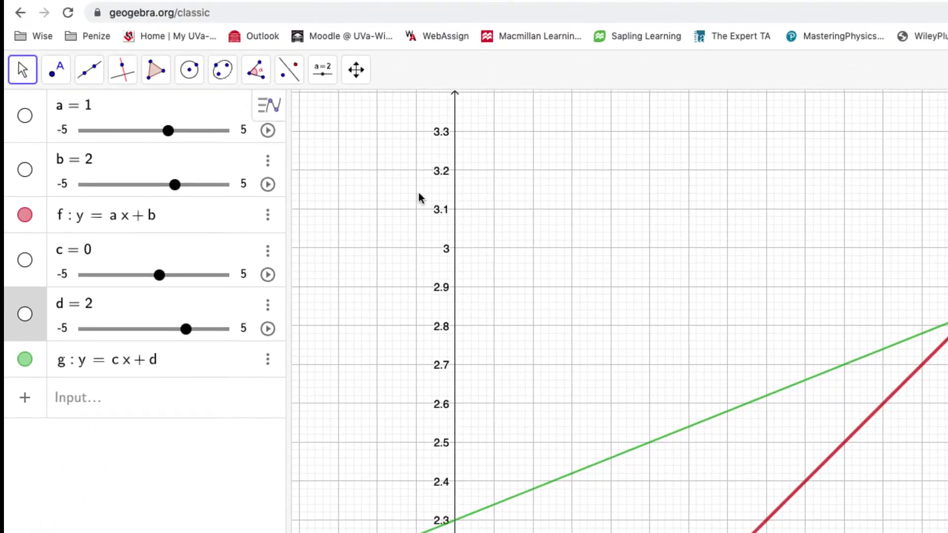
Step: Select the Point tool and place point A where lines f and g intersect
click(56, 71)
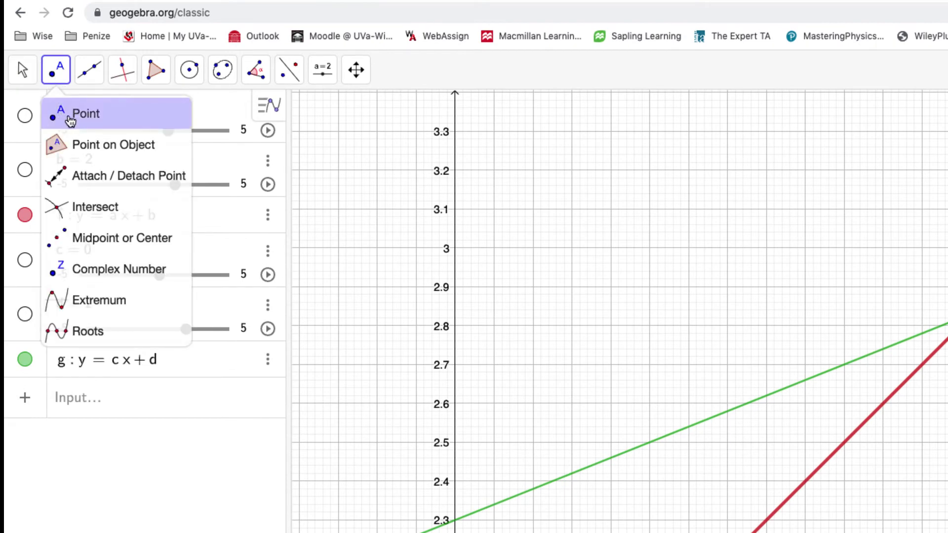
click(75, 120)
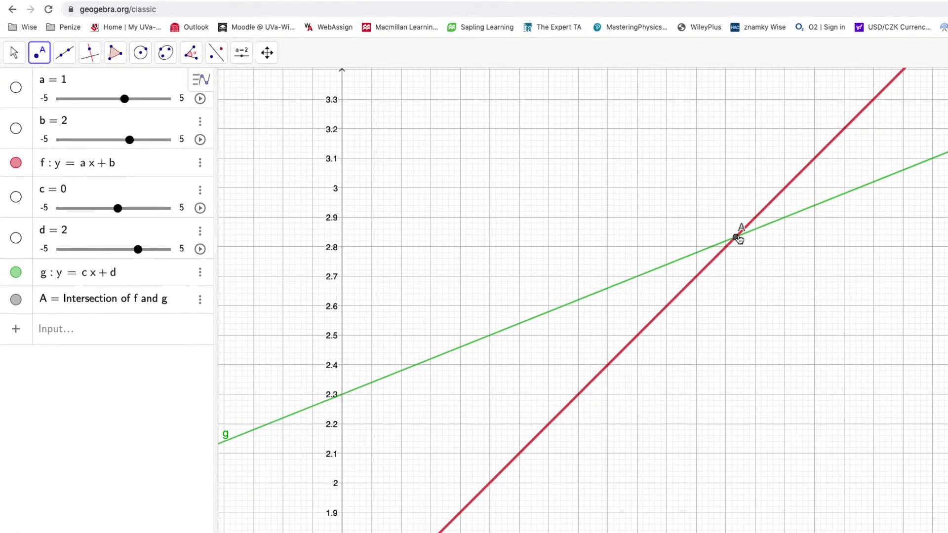
Step: Set point A's label to Name & Value, A = (1, 3), placed at its lower right
click(200, 301)
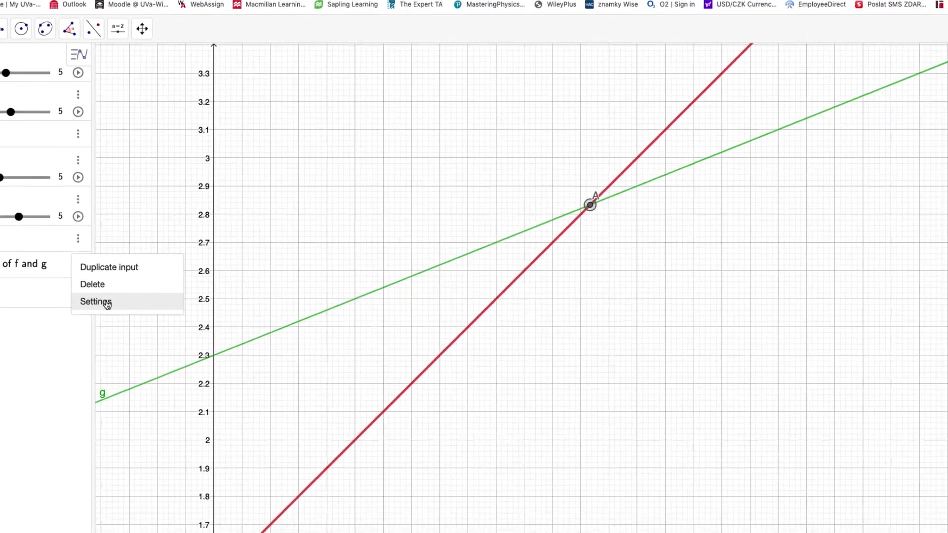
click(107, 303)
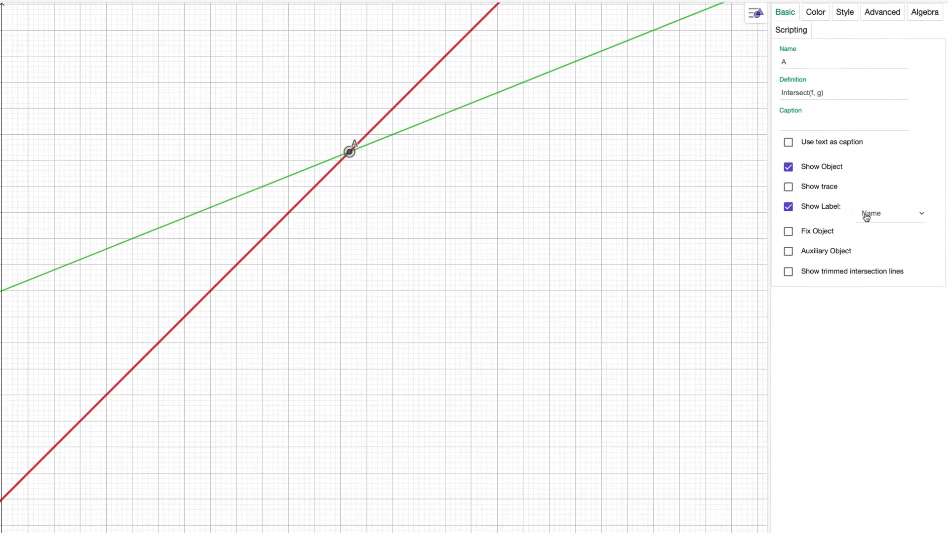
click(884, 216)
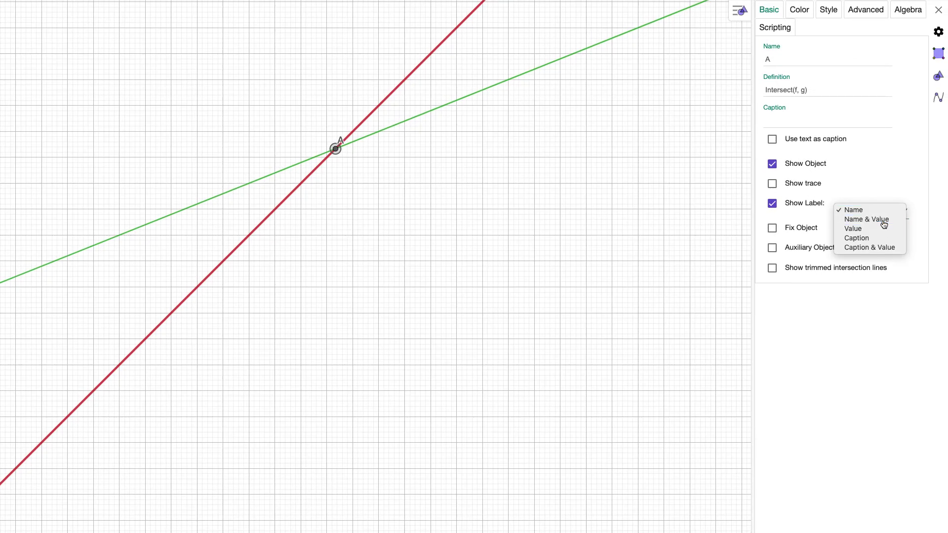
click(884, 222)
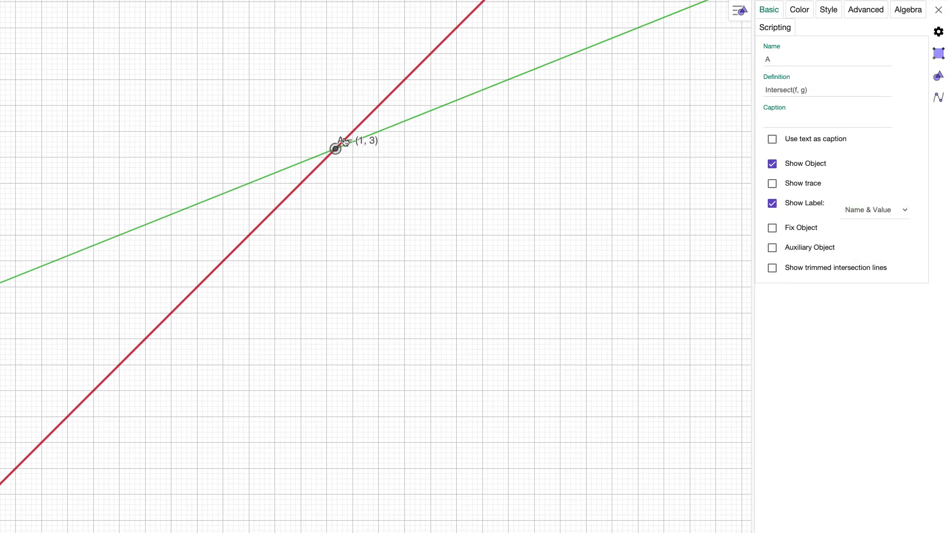
drag(340, 142, 357, 153)
key(ctrl+m)
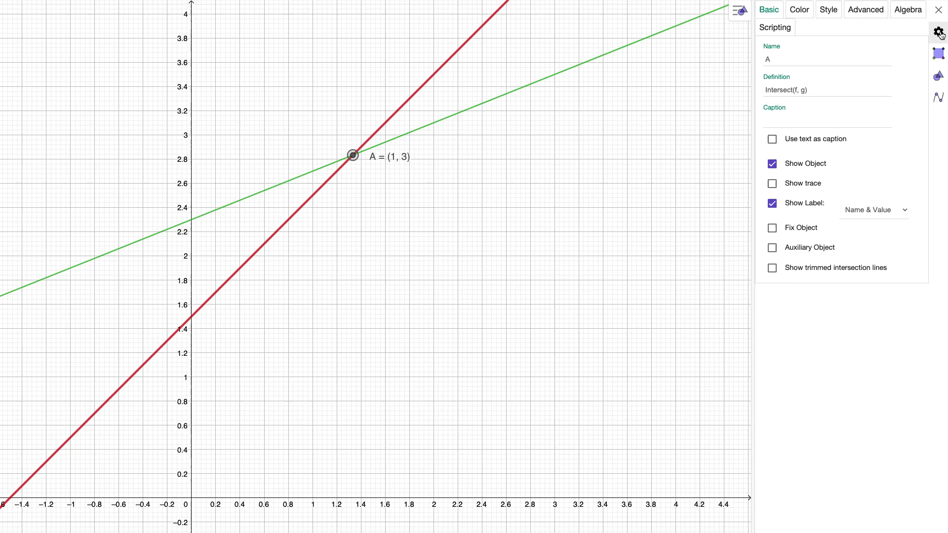
Step: Set global rounding to 3 decimal places so A reads (1.333, 2.833)
click(940, 33)
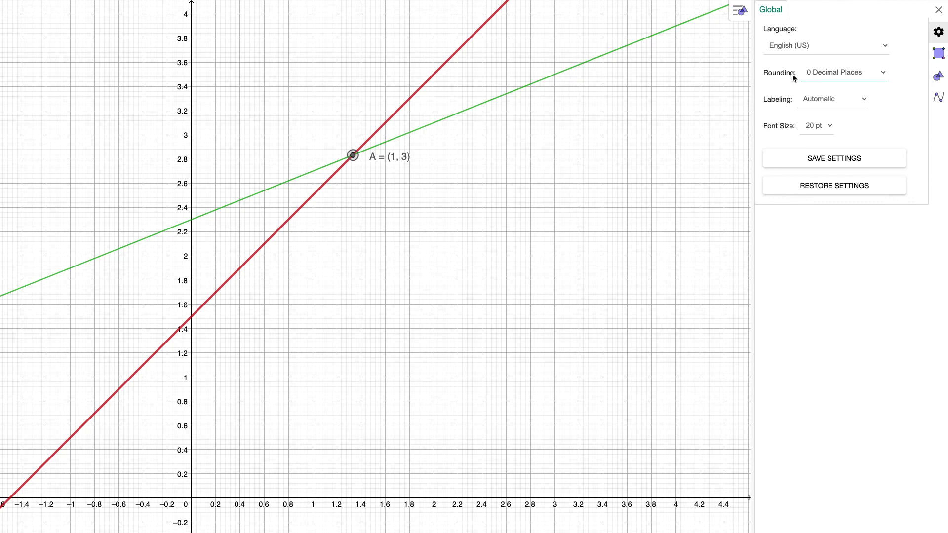
click(876, 78)
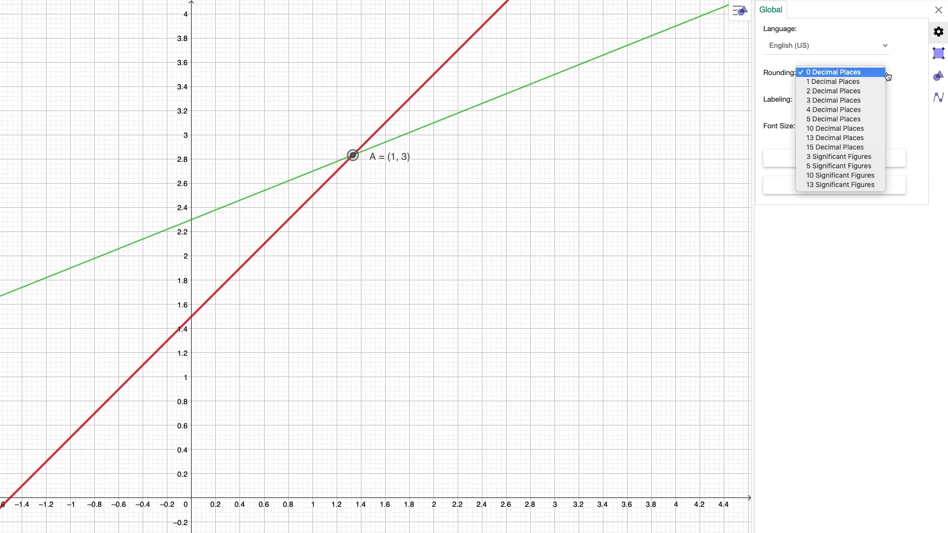
click(869, 101)
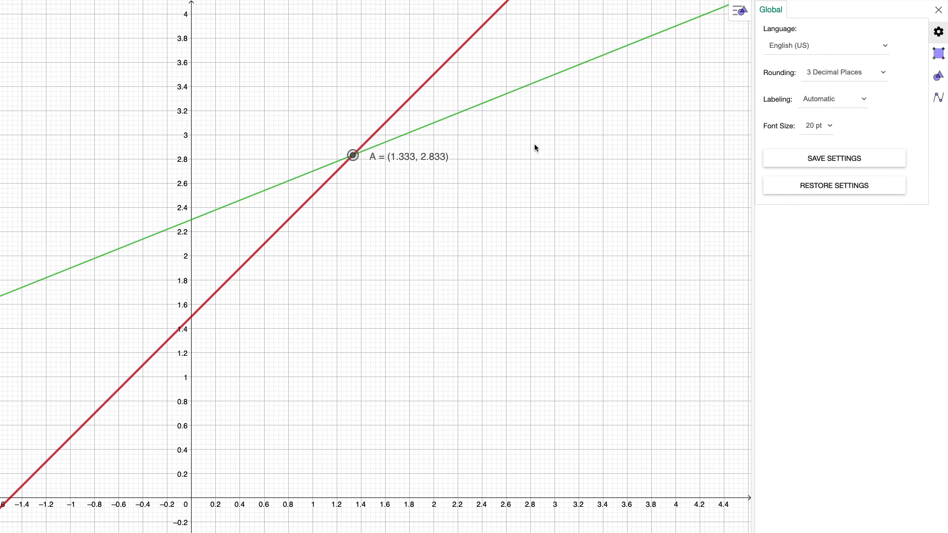
scroll(360, 165, up, 5)
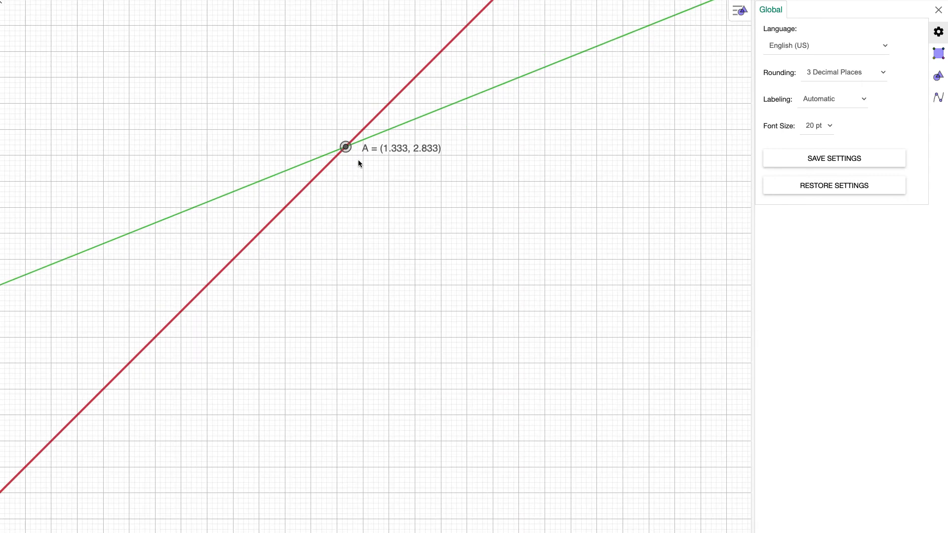
click(882, 73)
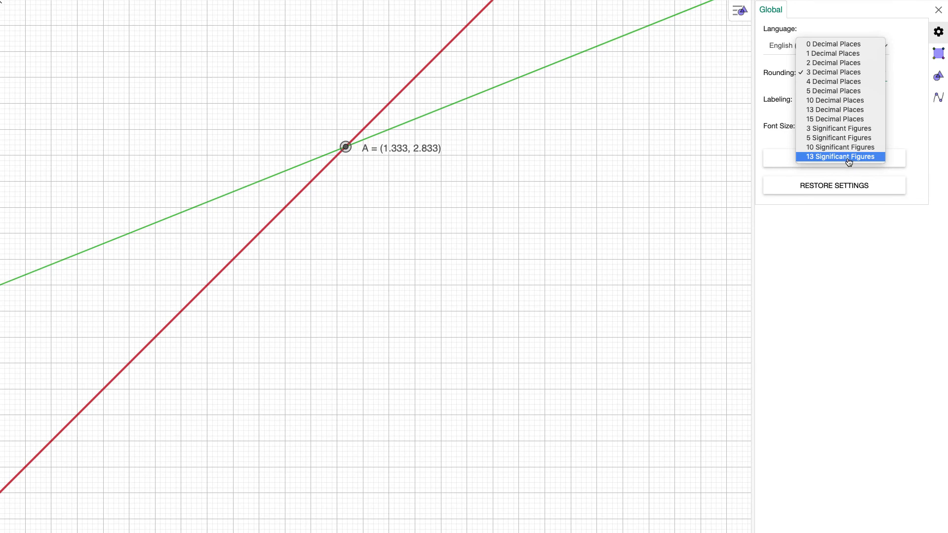
click(557, 157)
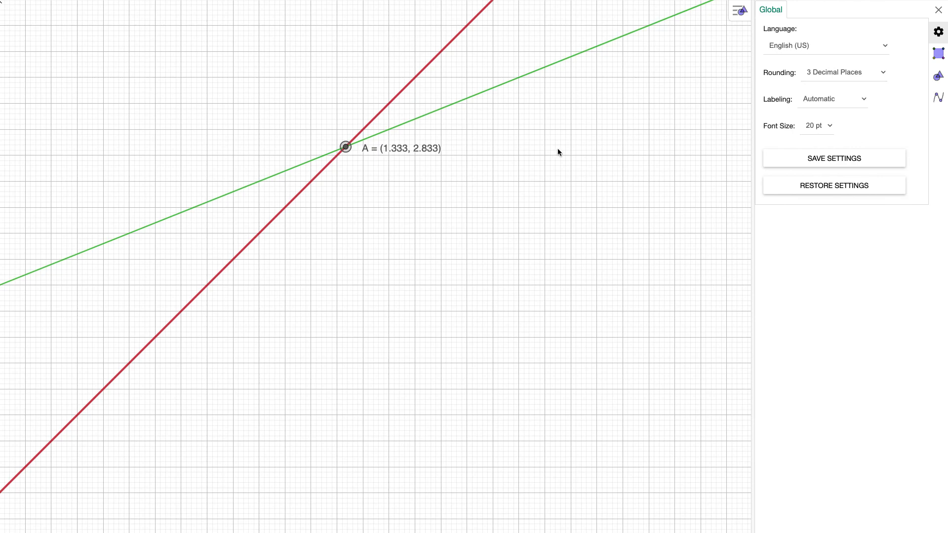